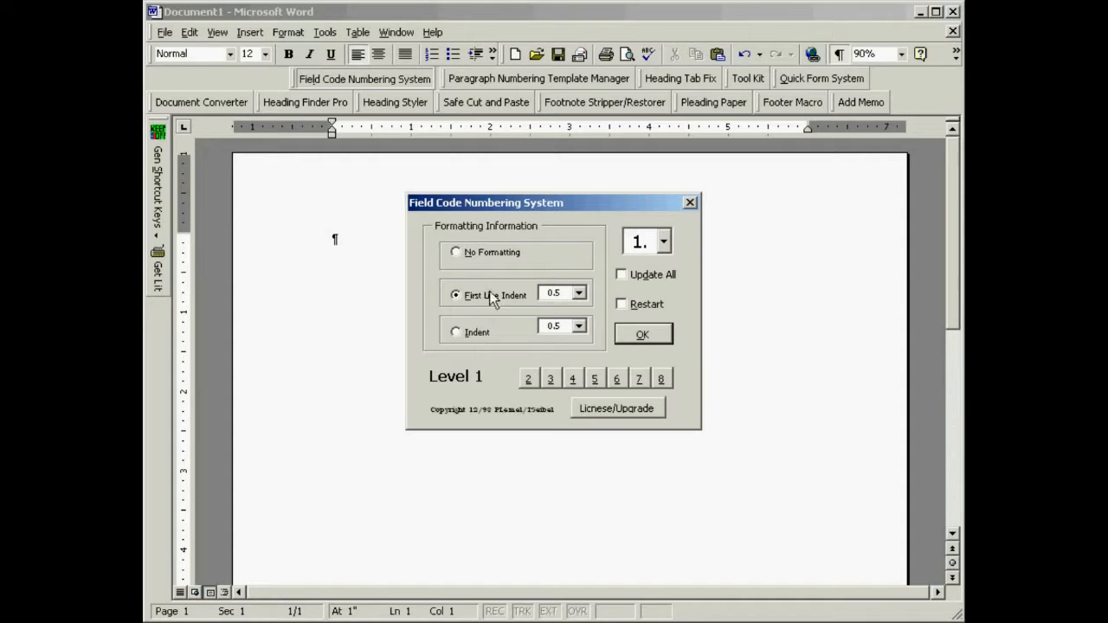
Insert a level 1 field code number with a 0.5 first line indent and fill the paragraph with two lines of placeholder text.
left_click(638, 334)
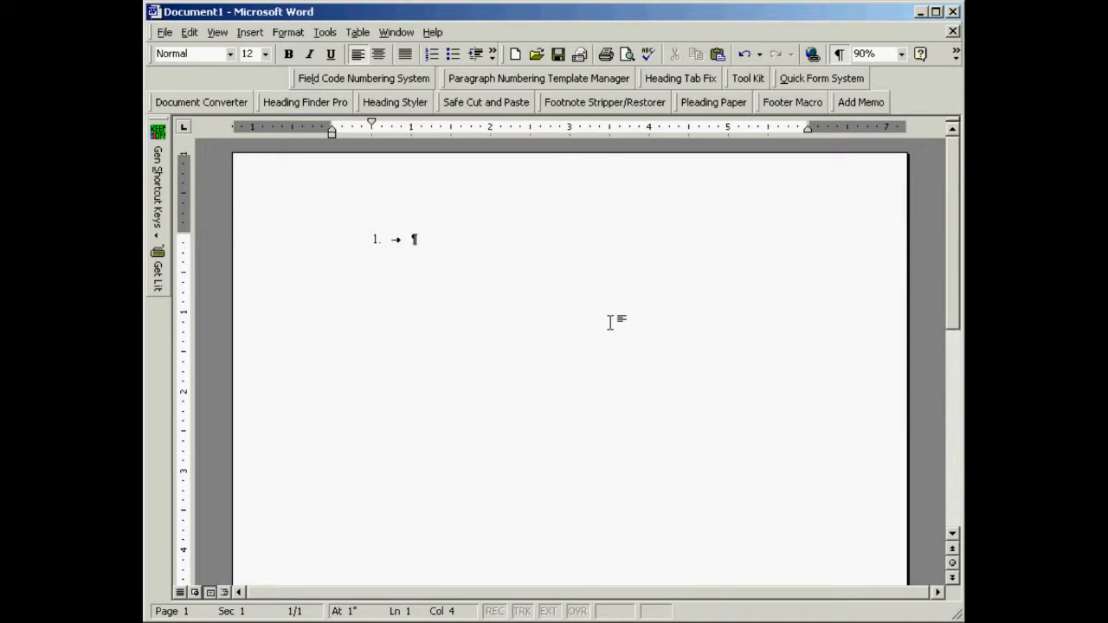
type("sdfljkfsdlkjsdflkjfsdkljlk jsd")
type("l jkfd ljkdsf lksdfl kl skdj lkj;fds lkjsdf kldfslk  lkjds ljk;fds lj;kfsd ")
type("lkjdfsl jksdfkljk")
key("Return")
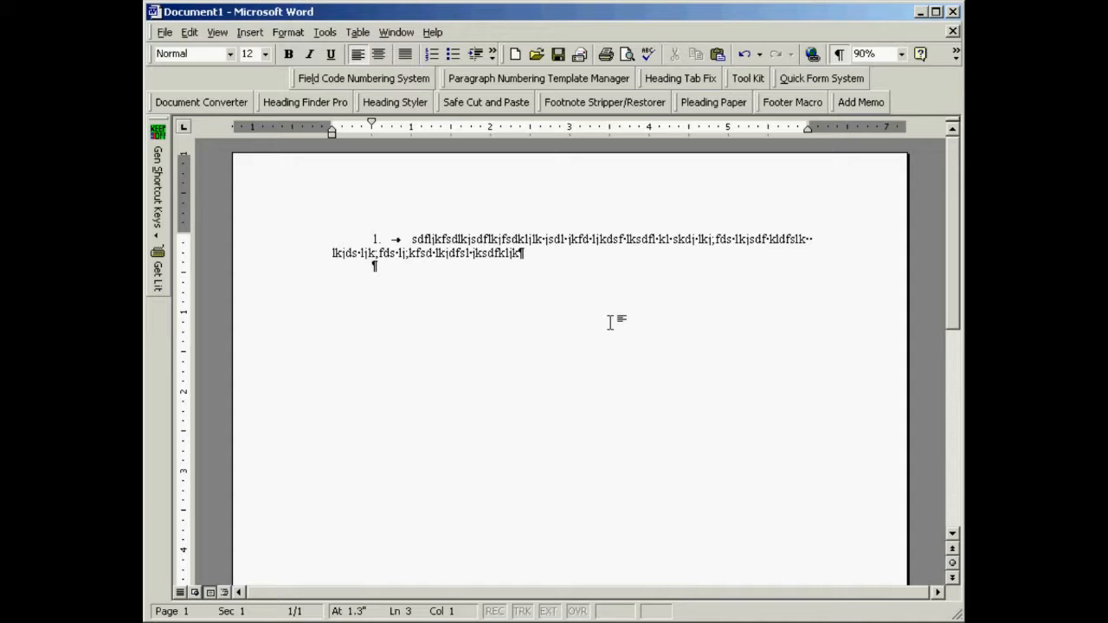
Add two more level 1 field code numbered paragraphs with a 0.5 first line indent, each holding one line of placeholder text.
key("alt+l")
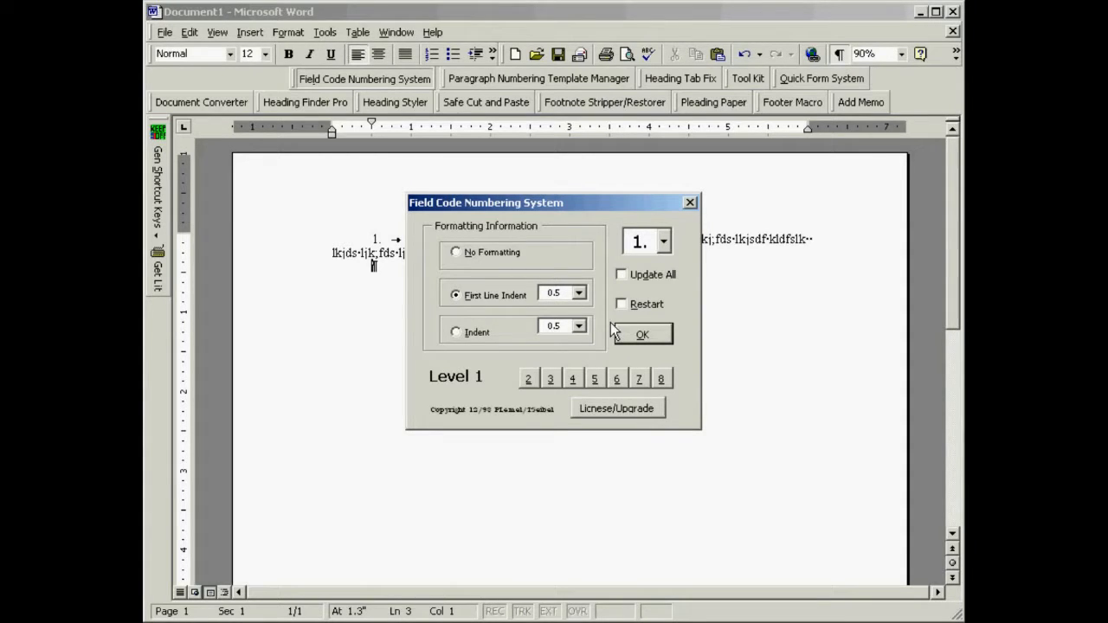
left_click(641, 334)
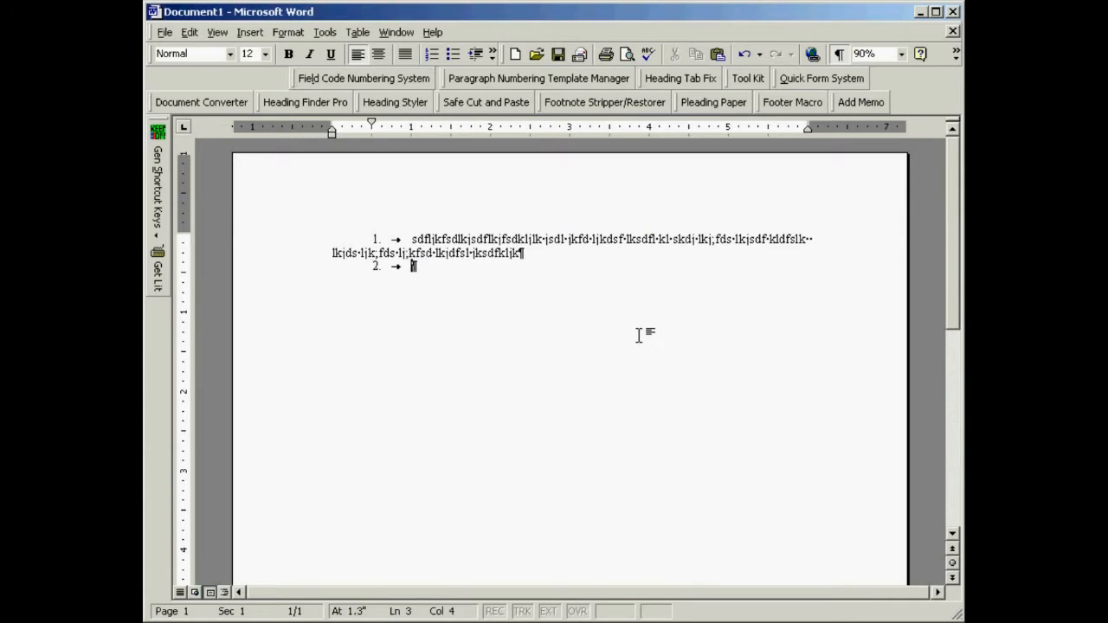
type("sd;lksdk;ldsfk;lsd;klsdf;kldsf;lsdfsdffsd")
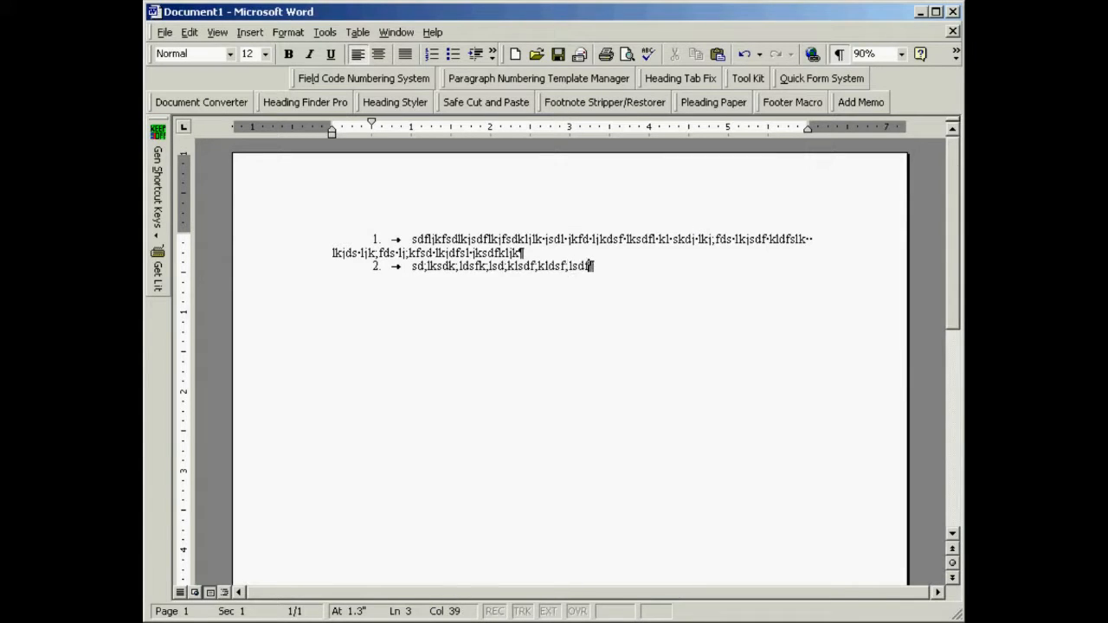
key("Return")
key("alt+l")
left_click(642, 336)
type("lkjsdfklsdflkjlkjsdflkjsdflkjsdflkjsdf")
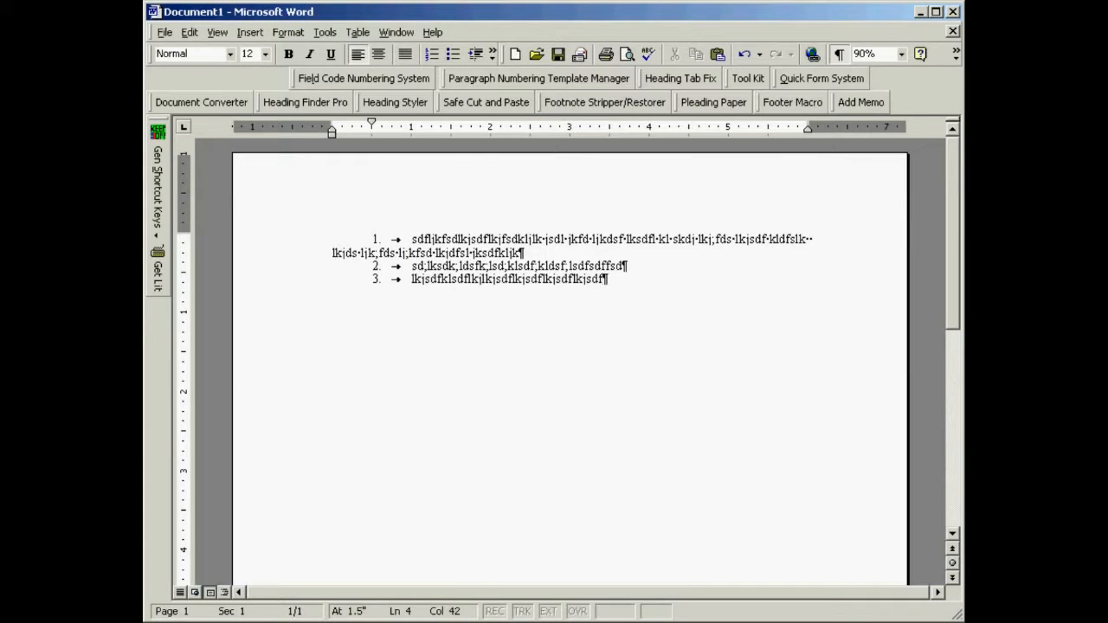
key("Return")
Add a level 2 "a." numbered paragraph with a 1.0 first line indent and one line of placeholder text.
key("alt+l")
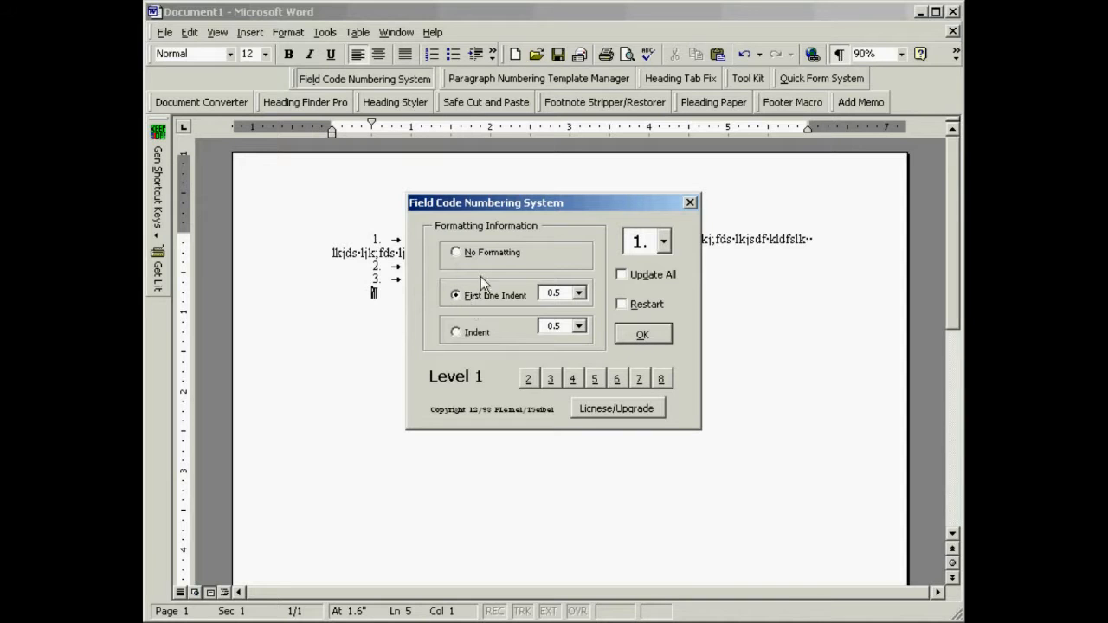
left_click(529, 379)
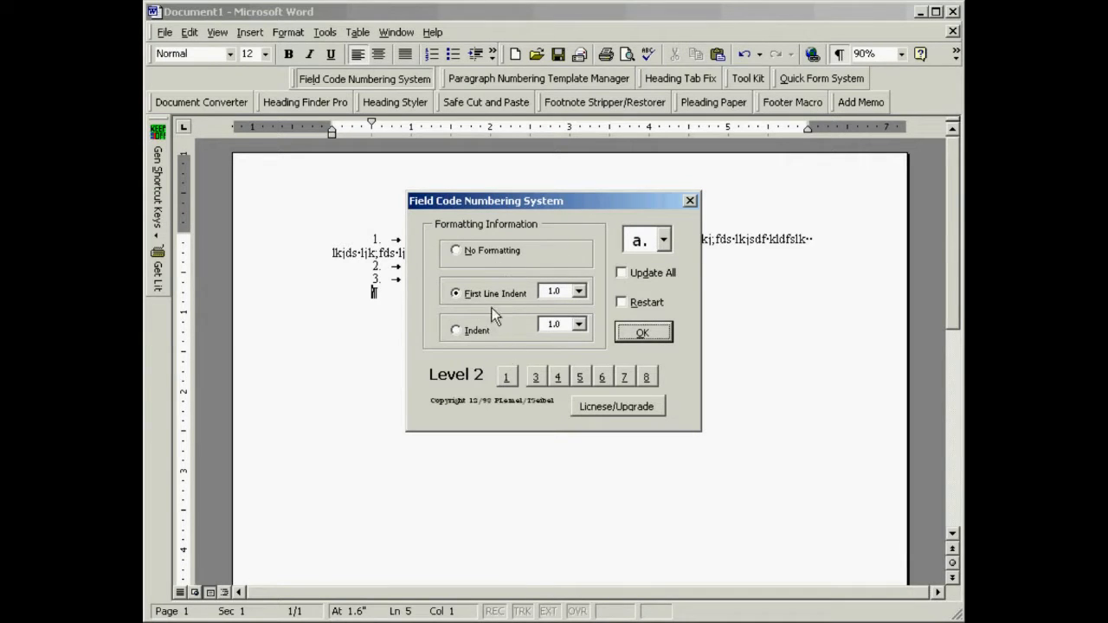
left_click(642, 334)
type(";rkodgdf,dg;';df k ;ll;kff; k;l;ll;k l;   ;klfd;lk")
key("Return")
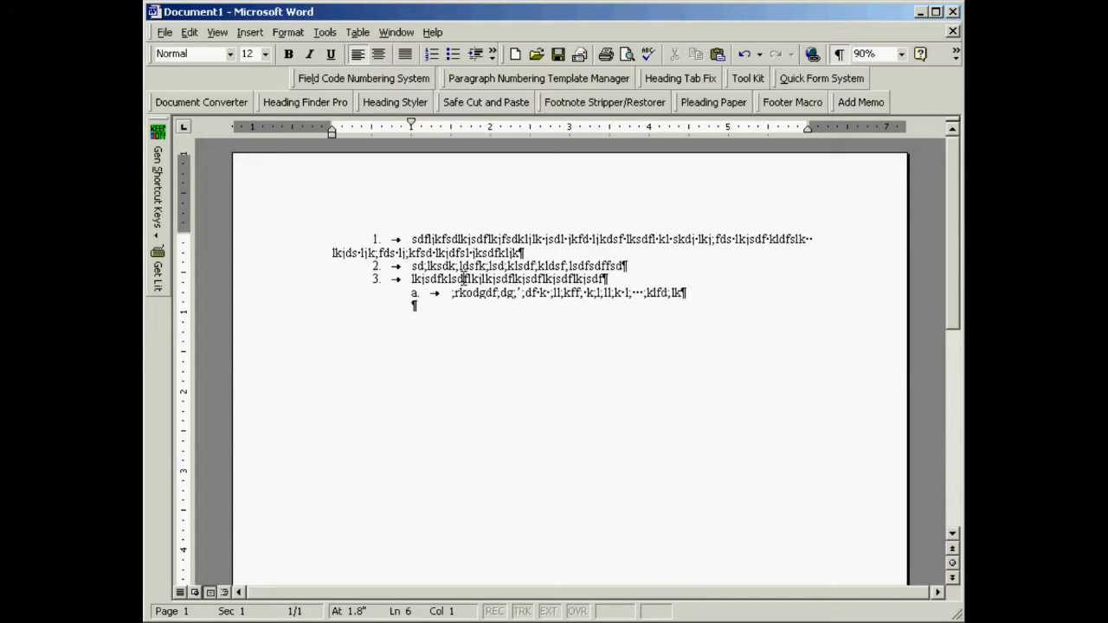
Add a level 1 numbered paragraph with the numbering restarted and a 0.5 first line indent, and fill it with placeholder text.
left_click(366, 79)
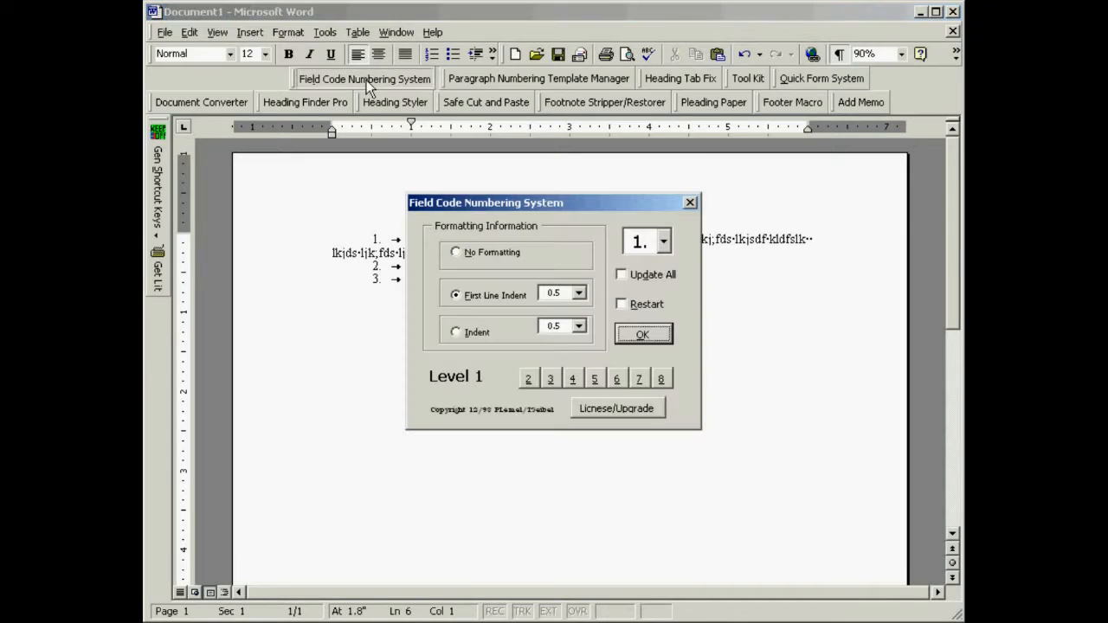
left_click(622, 304)
left_click(638, 337)
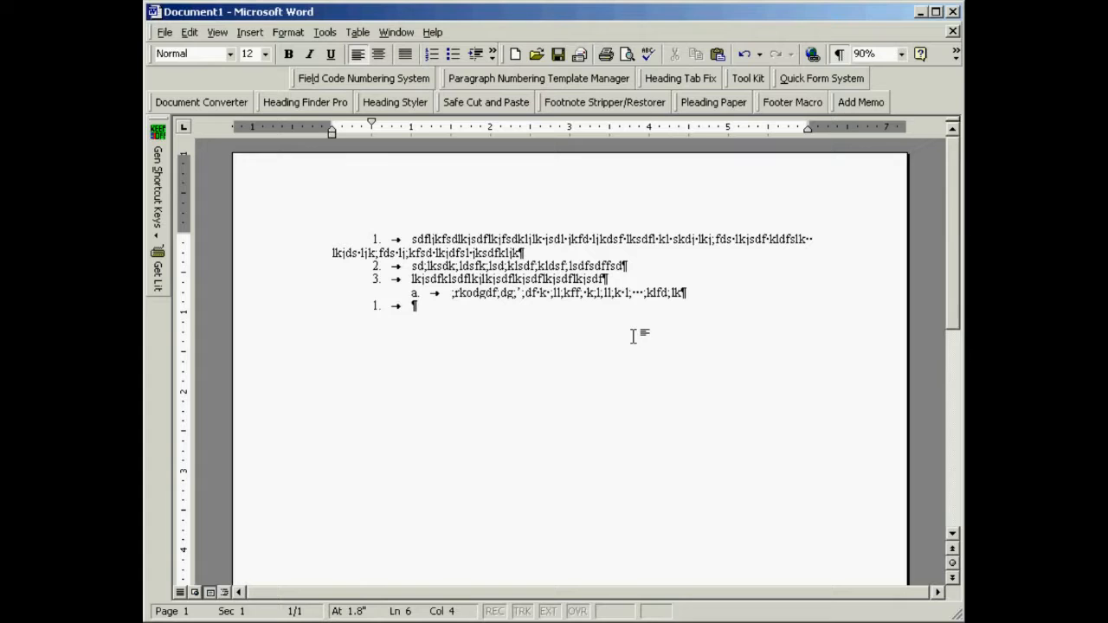
type("sdfk;ldsf;klsfdl;kdfs;lk kl;dsf kl;dsfkl; sfdkl kl;dskl; dsfkl;sdf")
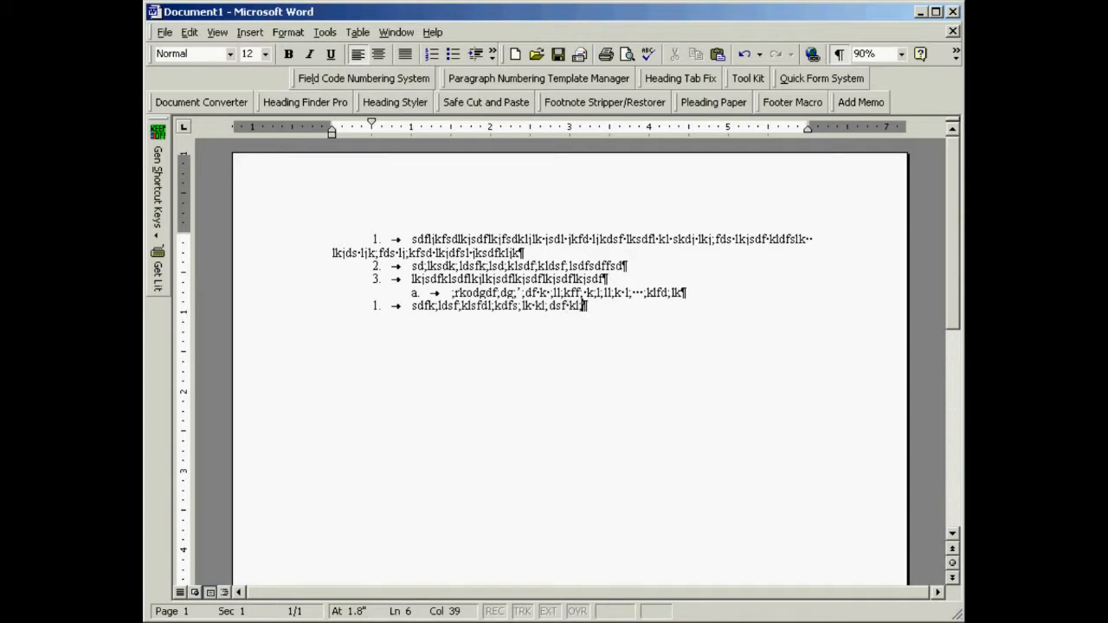
key("Return")
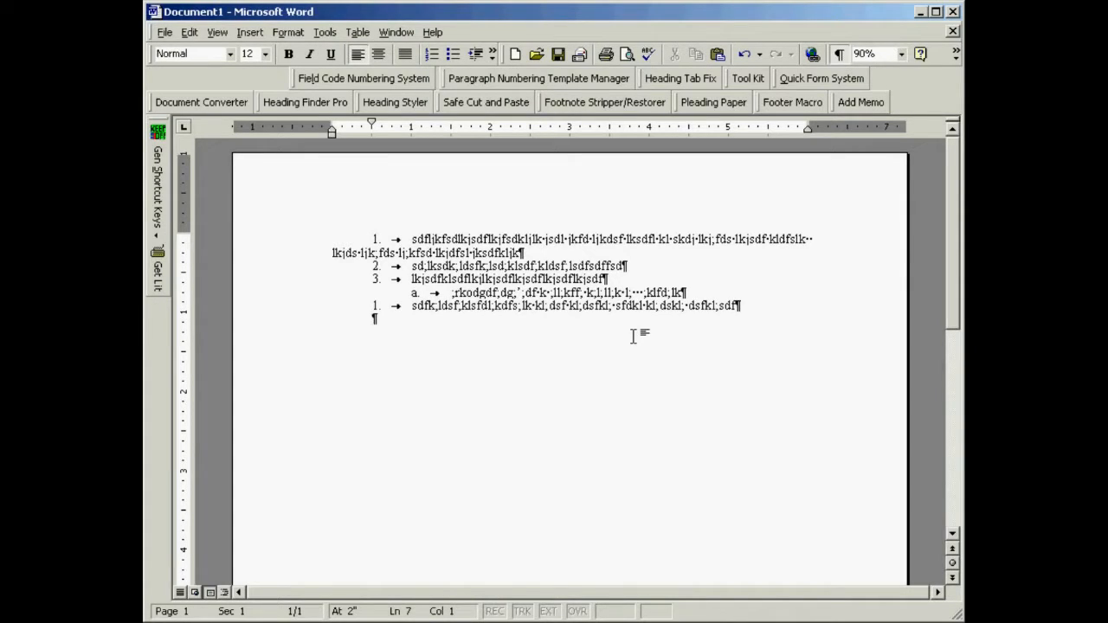
Add a restarted level 1 numbered paragraph using the 0.5 Indent format instead of first line indent, with three lines of placeholder text.
key("alt+l")
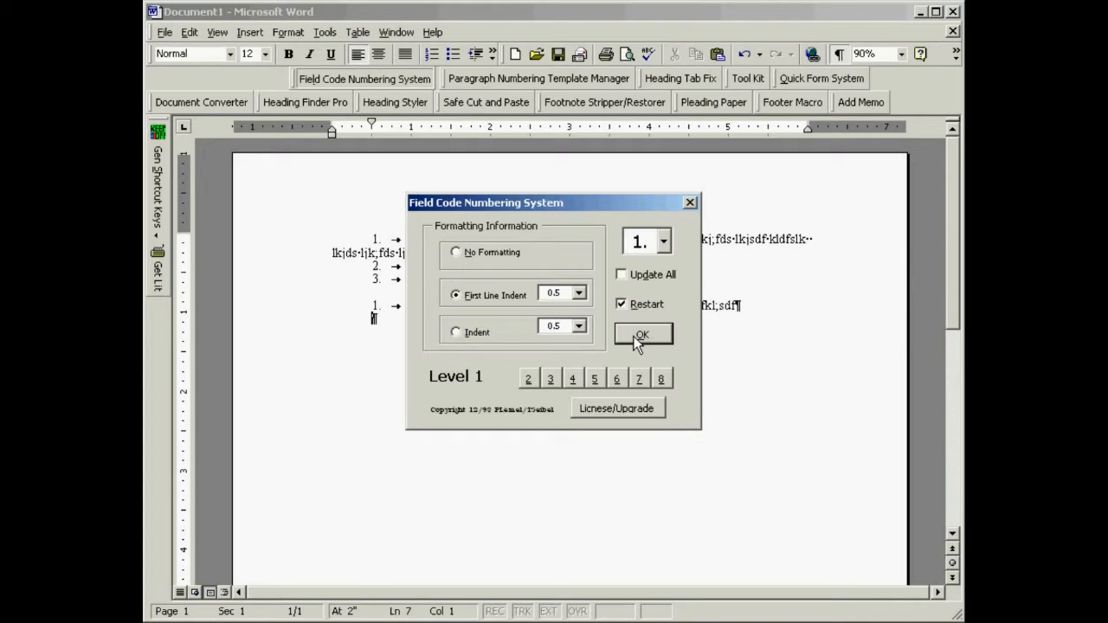
left_click(458, 335)
left_click(641, 334)
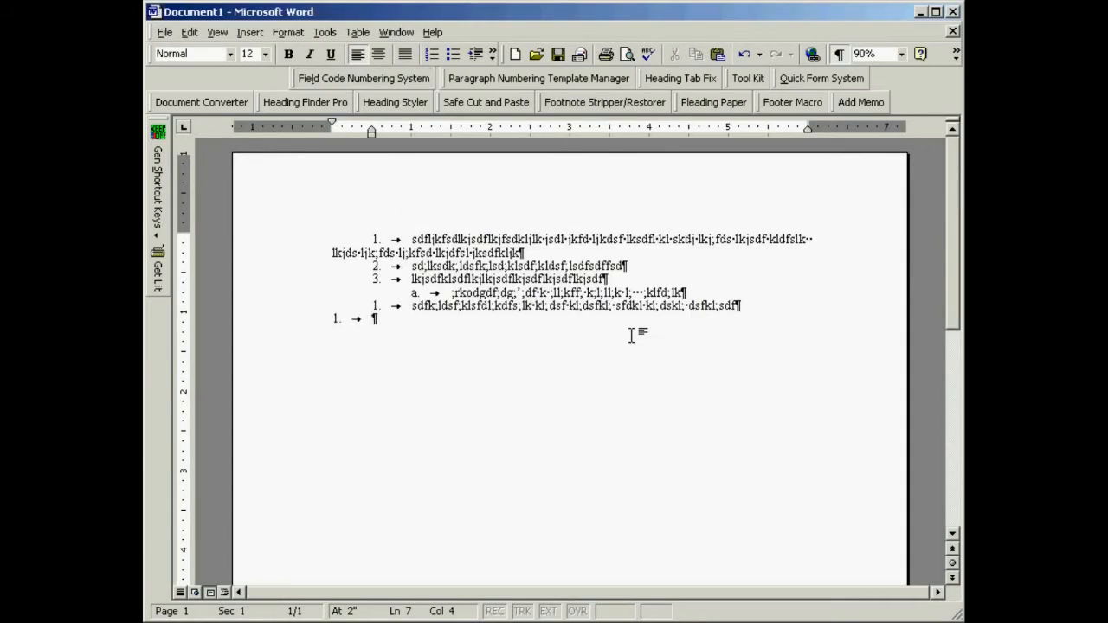
type(";lksdfl;k sdfl; s; lkd;kl dfk jl; dsf jksdfl k")
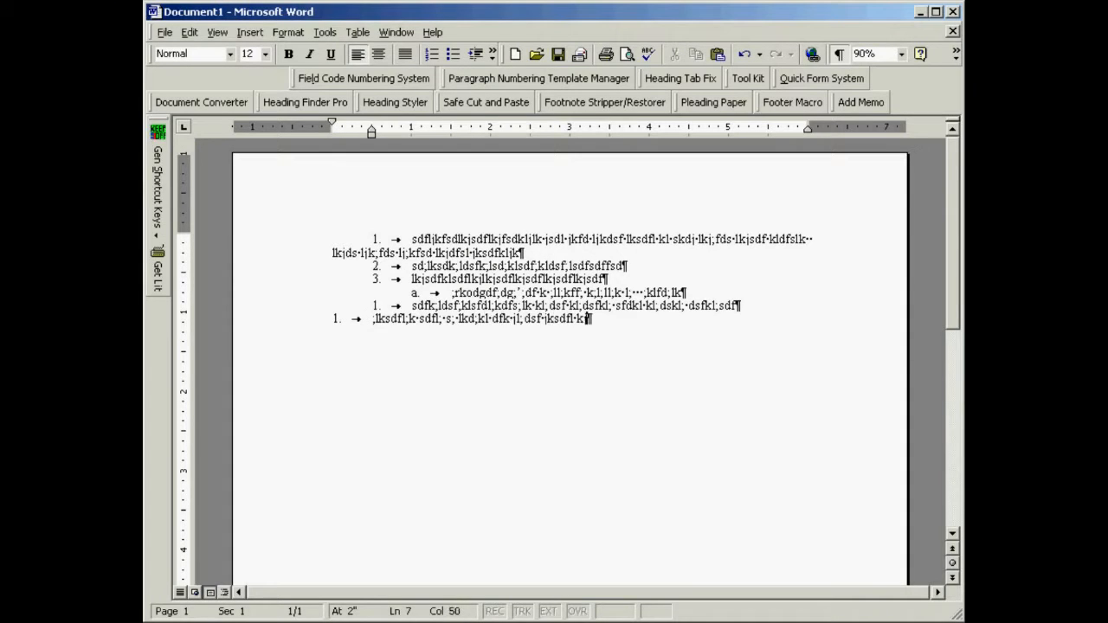
type("jdfs jlsdfl jsfdkljsdfjkll jksd ljkfdsjkl sdfjkl;sdfljkdsflk l jksd ljk;fd ljk")
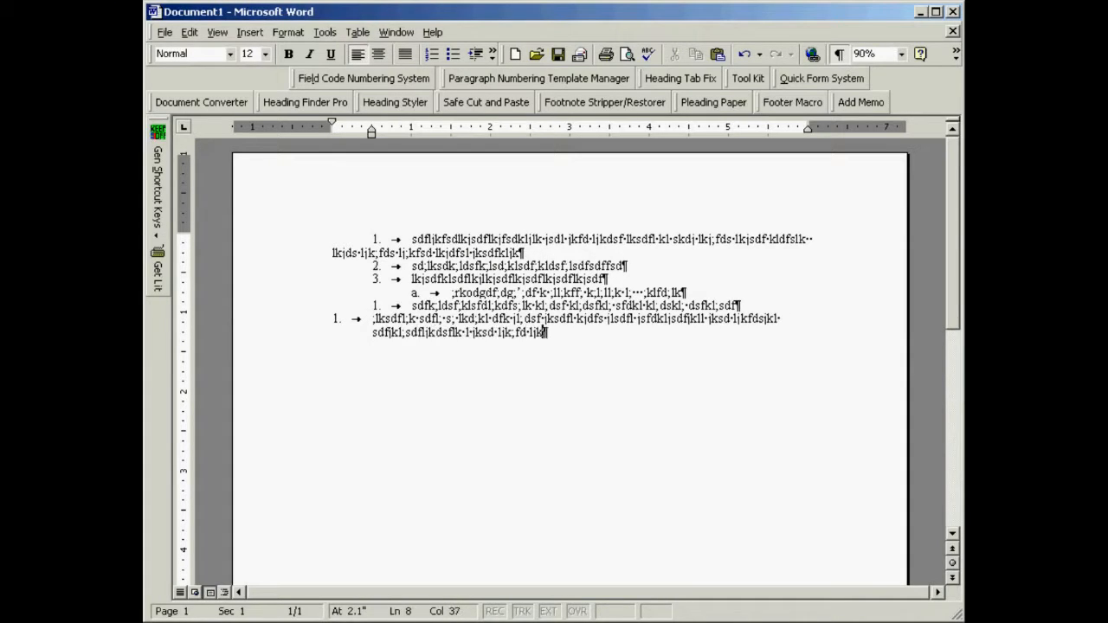
type(";sd ljk;sdflk j;dfs lkj;sdfljk ;dfslk jdsflkjl jkdf jkl;dfsl kj;dsflk jdfslkj ;dsflk dsf")
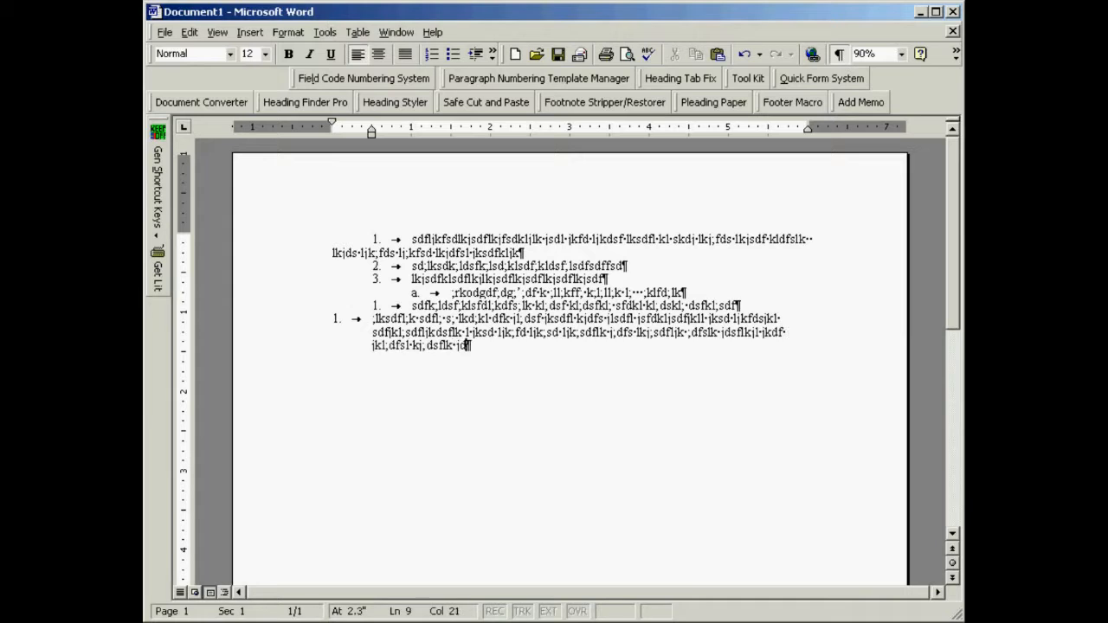
key("Return")
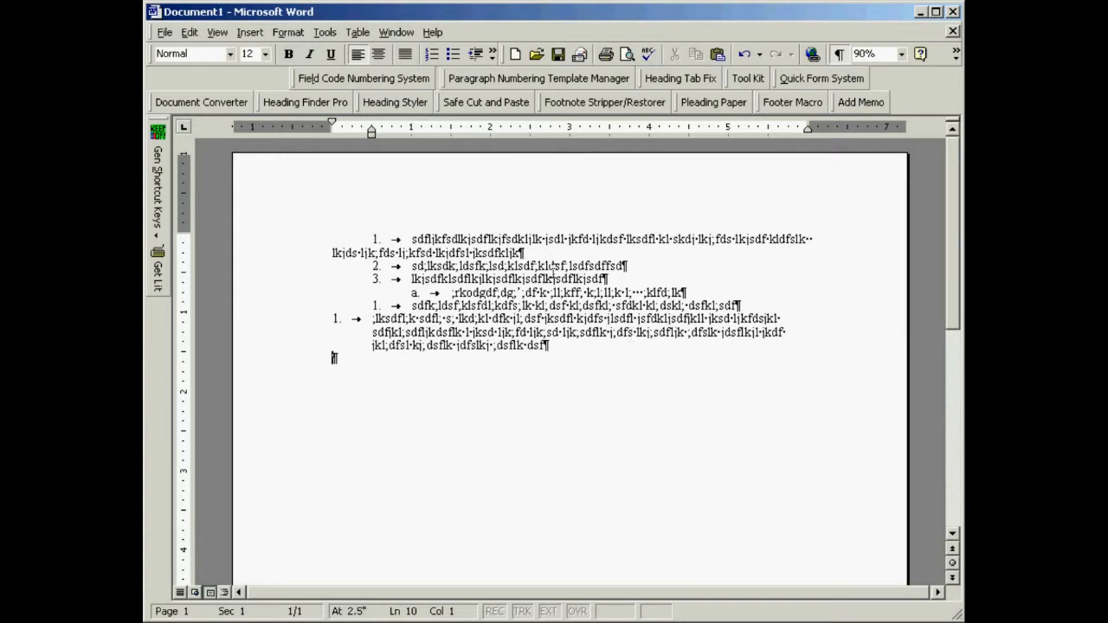
Open the Field Code Numbering System settings for the empty paragraph at the end of the document.
left_click(339, 80)
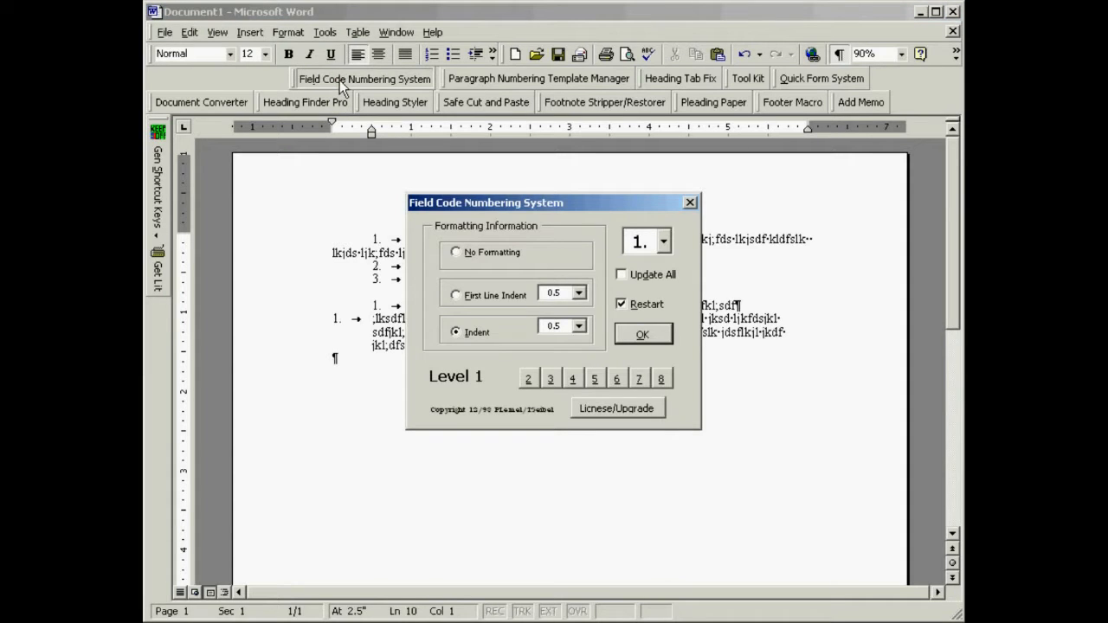